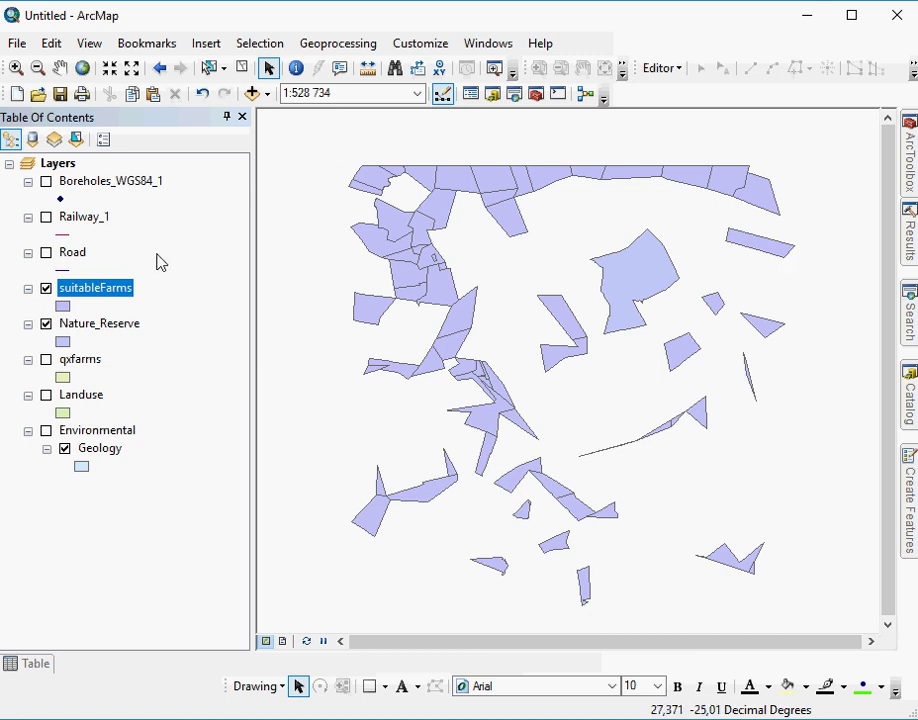
Step: Turn on Boreholes_WGS84_1 and turn off Nature_Reserve in the Table of Contents
left_click(46, 182)
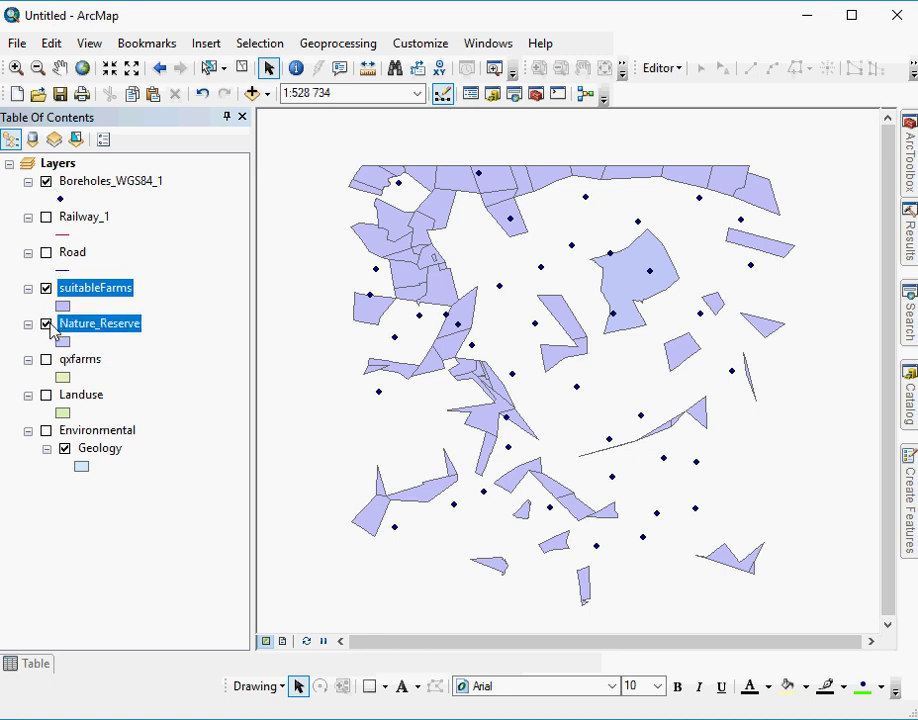
left_click(46, 324)
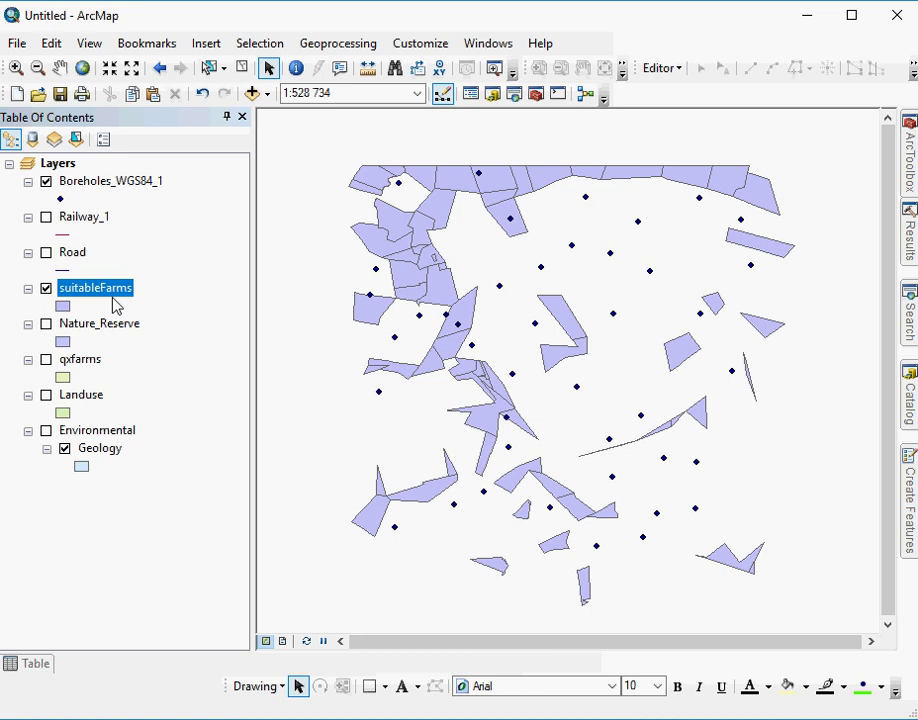
left_click(298, 74)
left_click(498, 178)
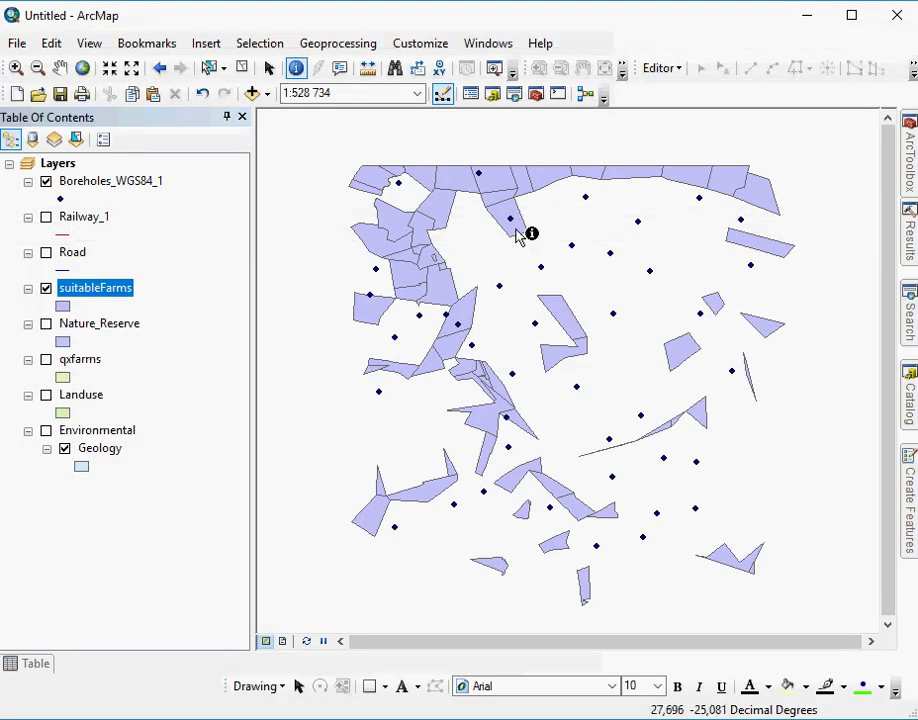
left_click(513, 224)
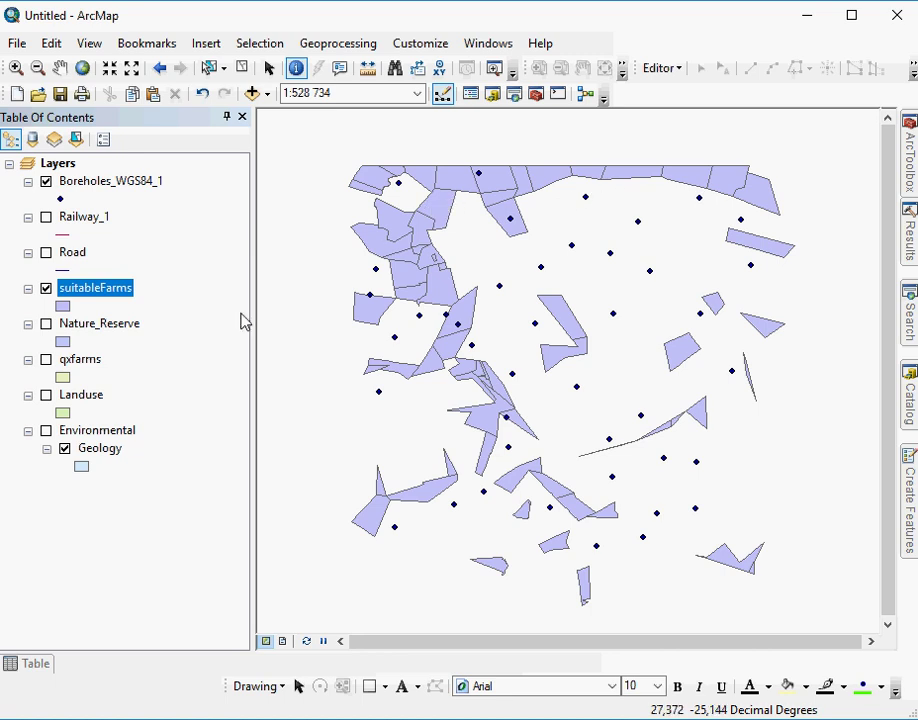
left_click(46, 360)
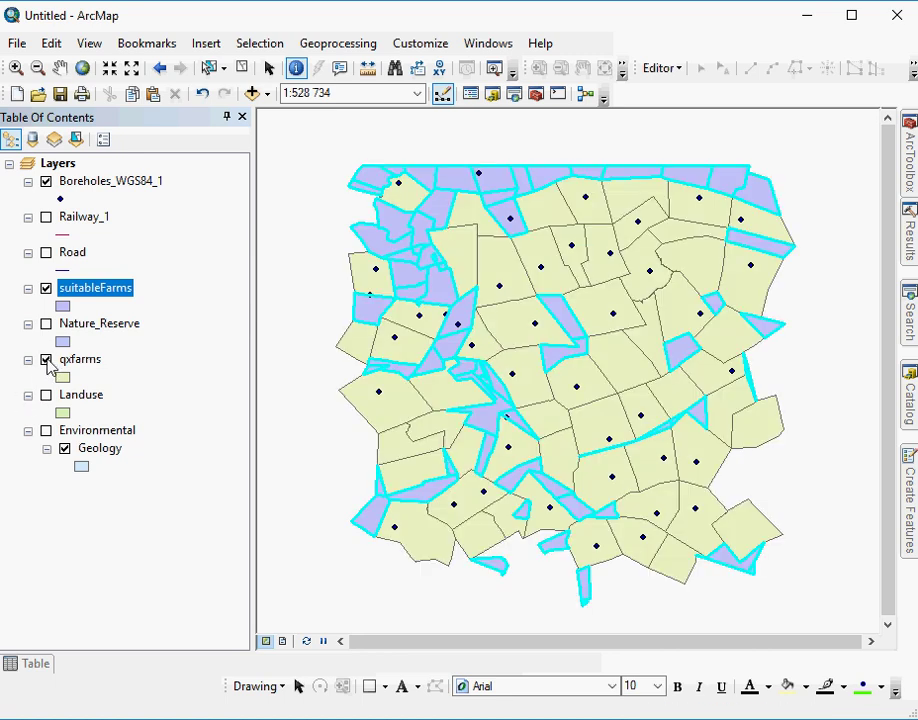
left_click(589, 199)
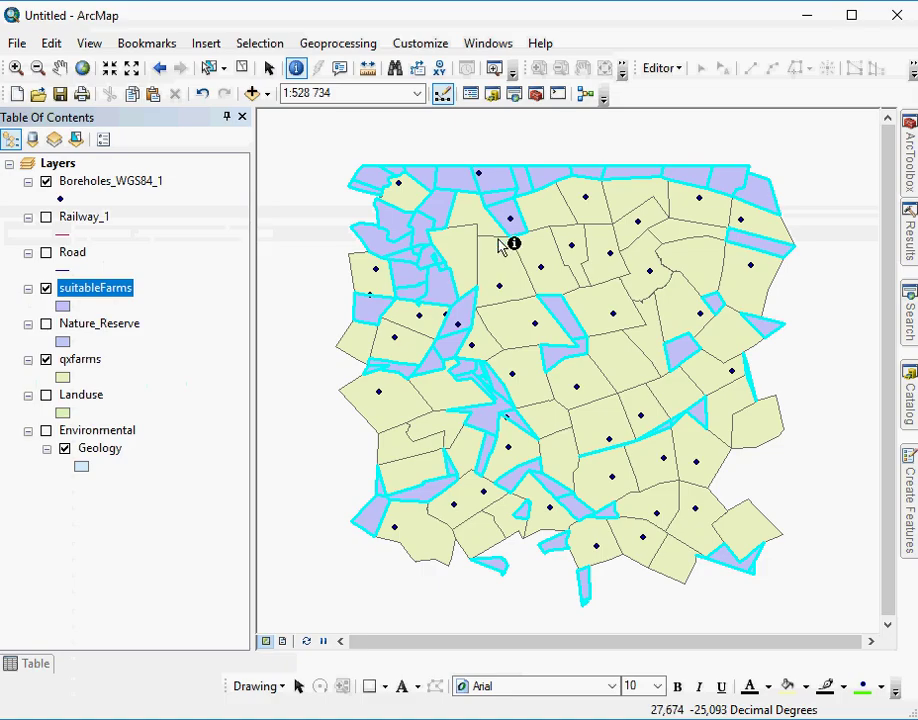
left_click(46, 360)
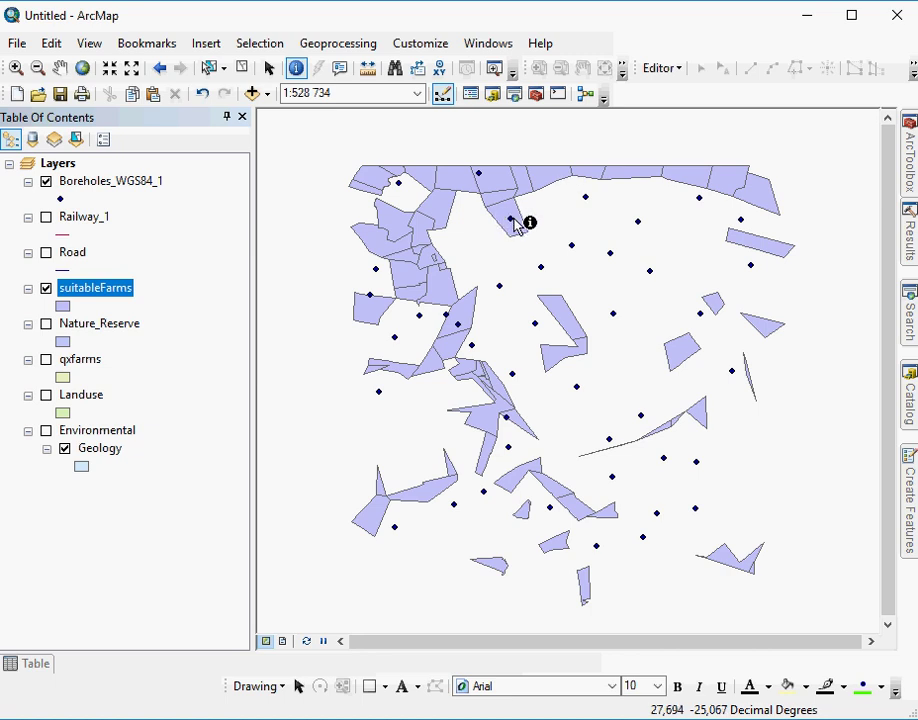
Step: Open the suitableFarms attribute table and scroll through its 67 farm records
right_click(117, 292)
left_click(186, 346)
scroll(680, 556, "down", 6)
scroll(470, 565, "up", 6)
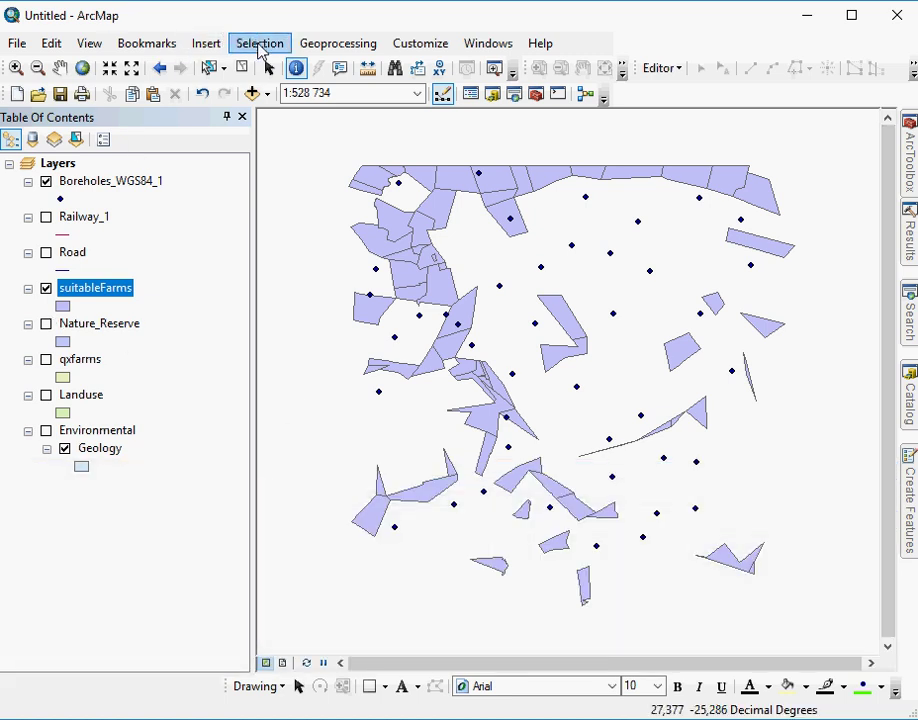
Step: Start Select By Location with suitableFarms as target and Boreholes_WGS84_1 as source
left_click(259, 46)
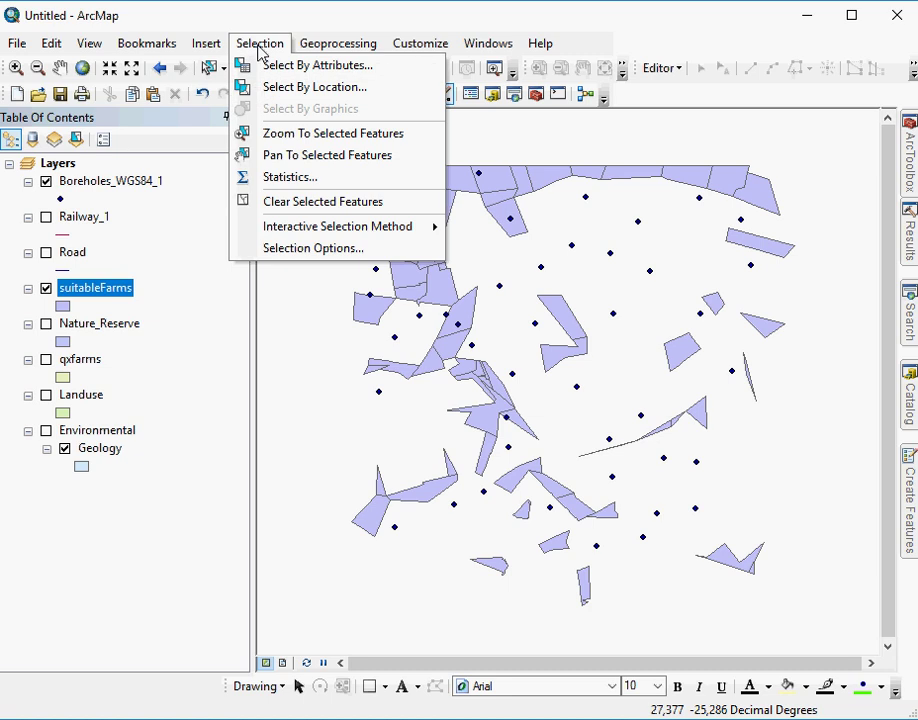
left_click(289, 90)
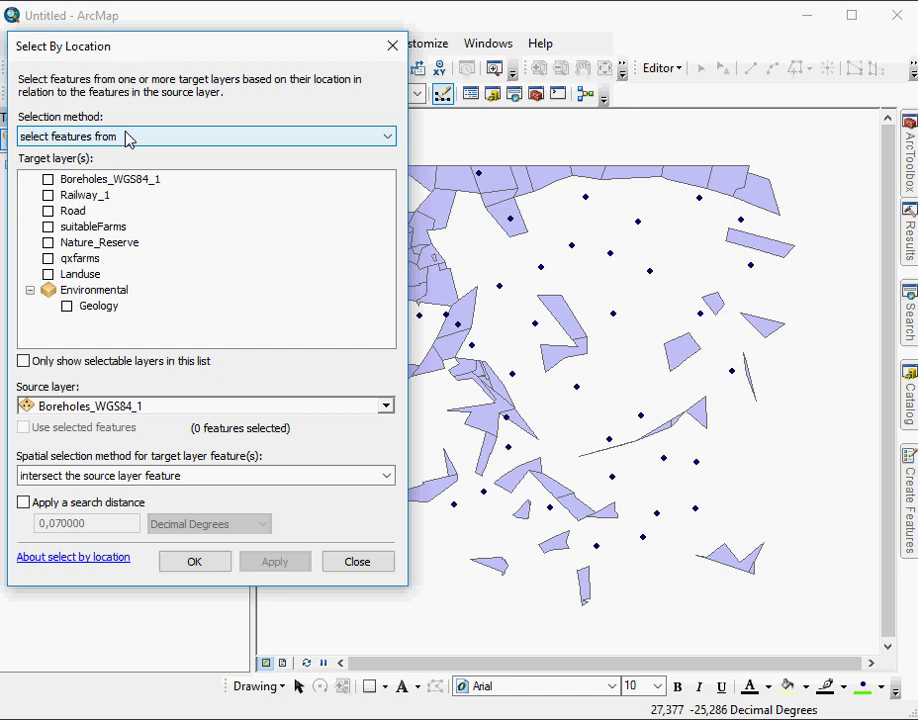
left_click(48, 227)
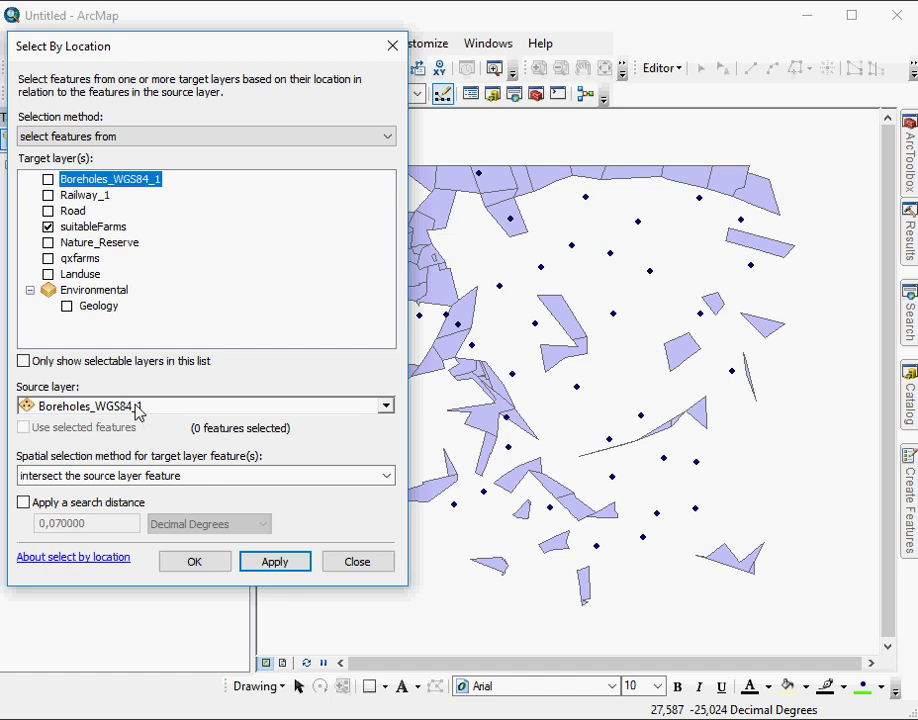
left_click(70, 405)
left_click(71, 405)
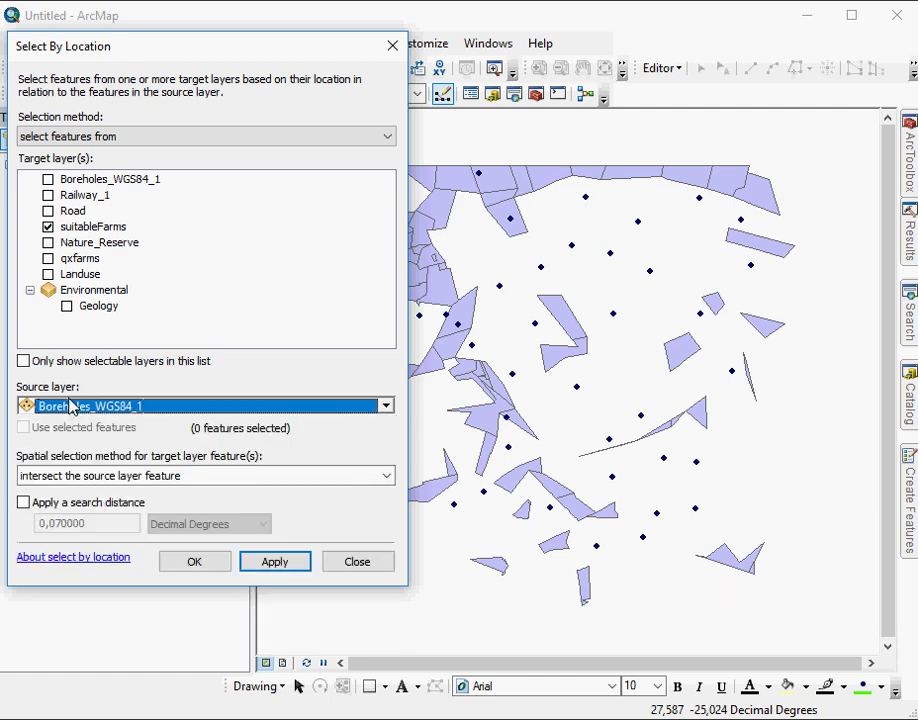
left_click(103, 476)
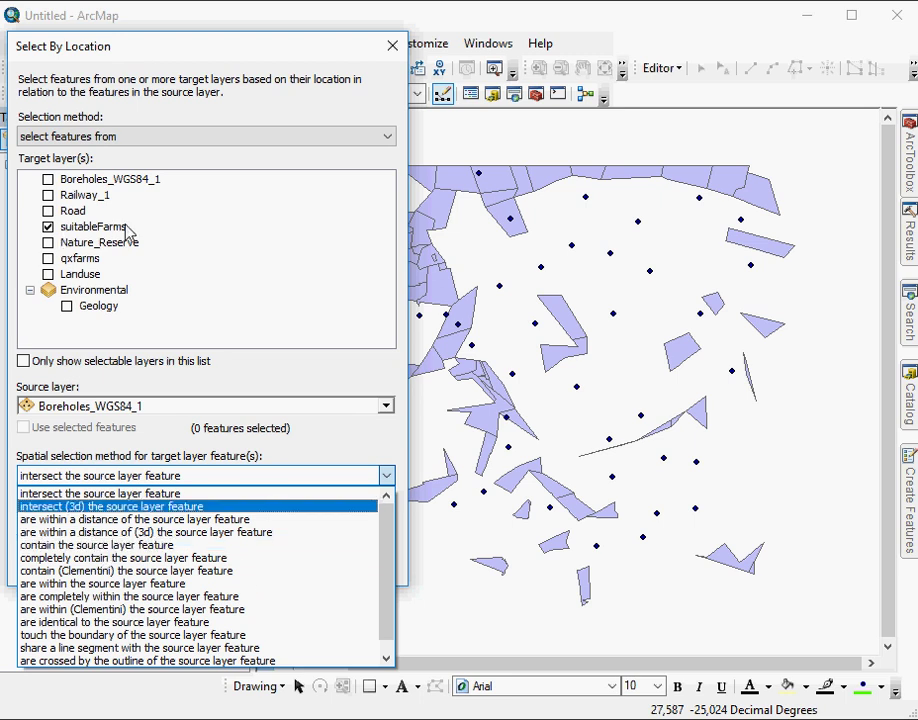
Step: Pick 'contain the source layer feature', then try Boreholes_WGS84_1 as target and suitableFarms as source
left_click(134, 546)
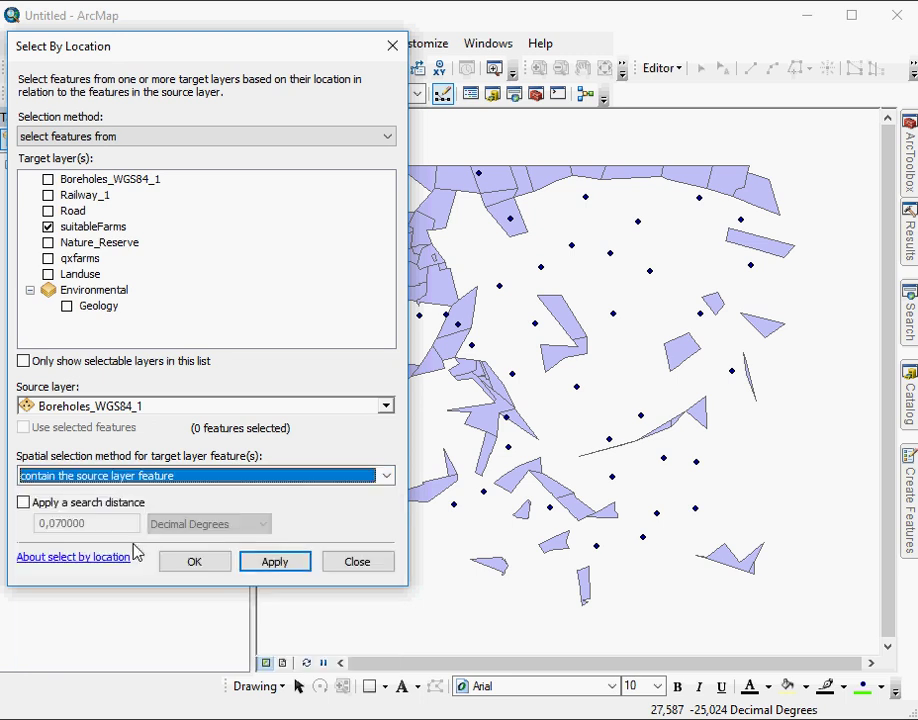
left_click(90, 476)
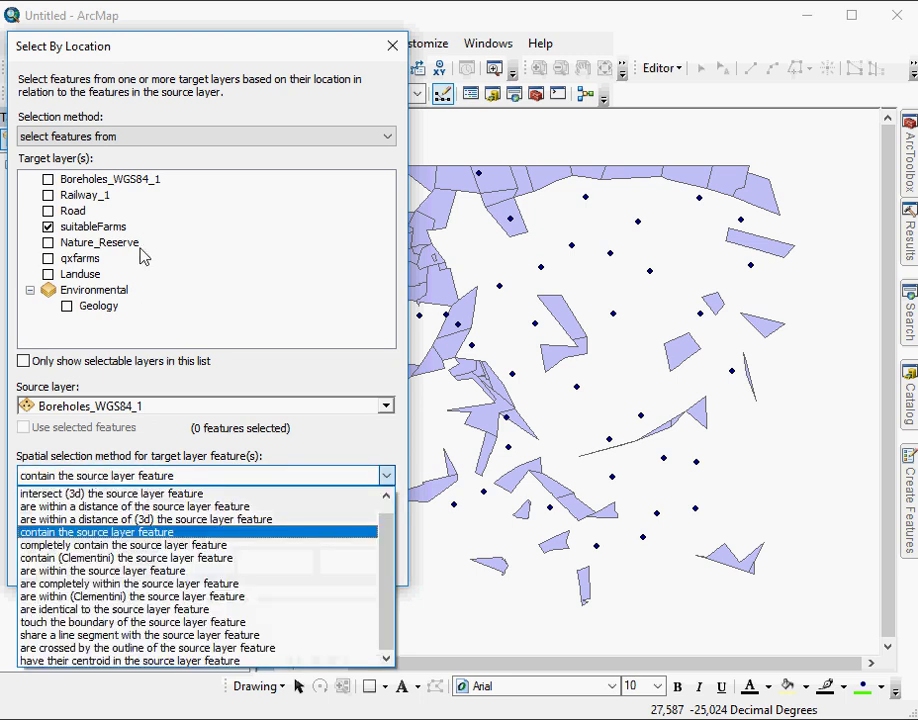
left_click(47, 230)
left_click(47, 179)
left_click(47, 227)
left_click(51, 405)
left_click(99, 464)
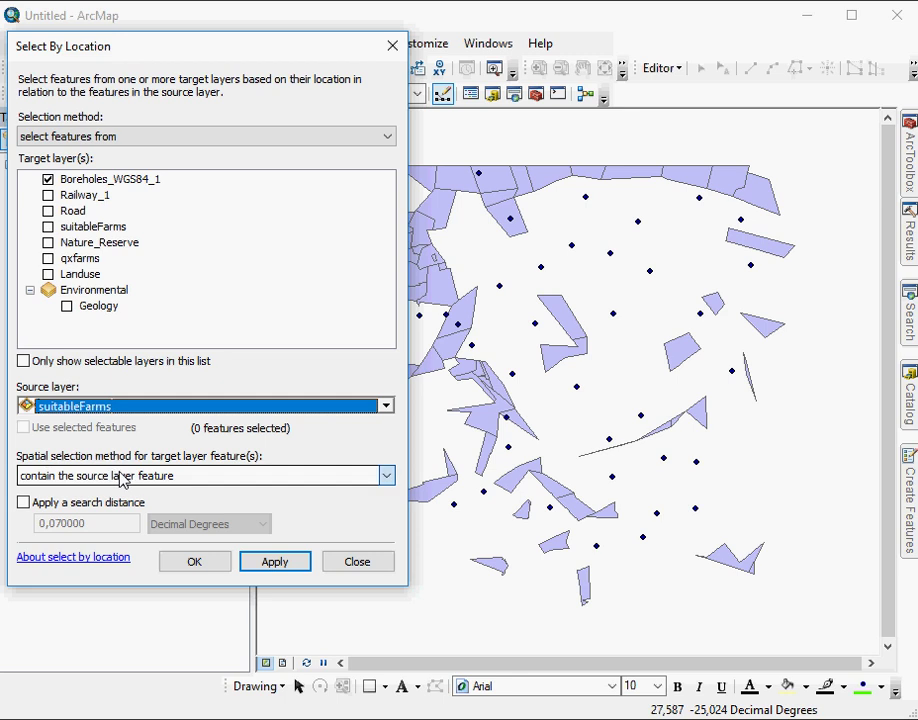
Step: Restore suitableFarms as the target layer and keep the 'contain' spatial selection method
left_click(120, 476)
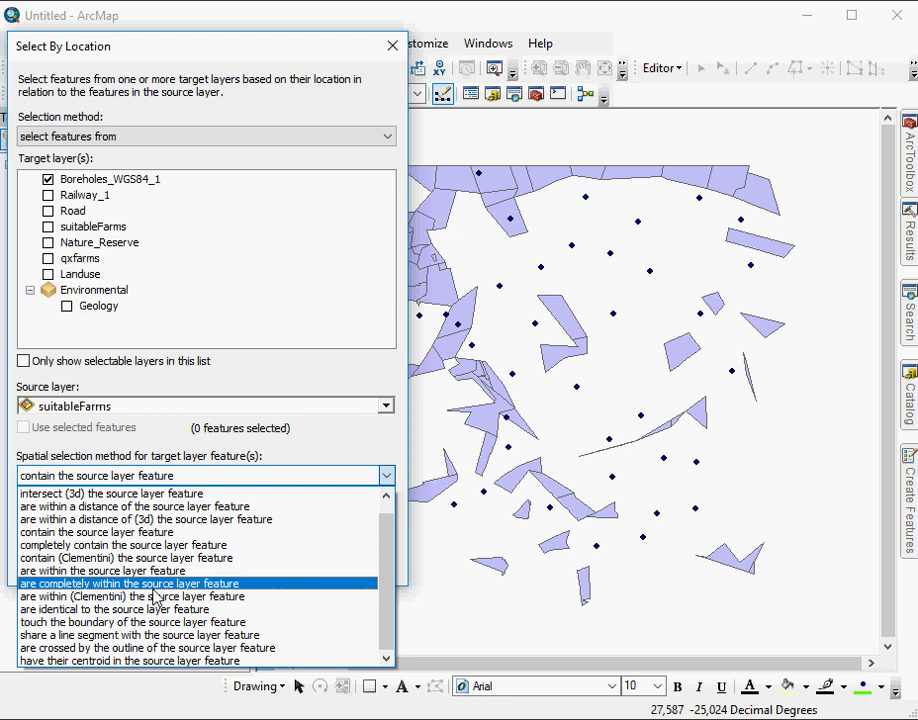
left_click(49, 182)
left_click(49, 182)
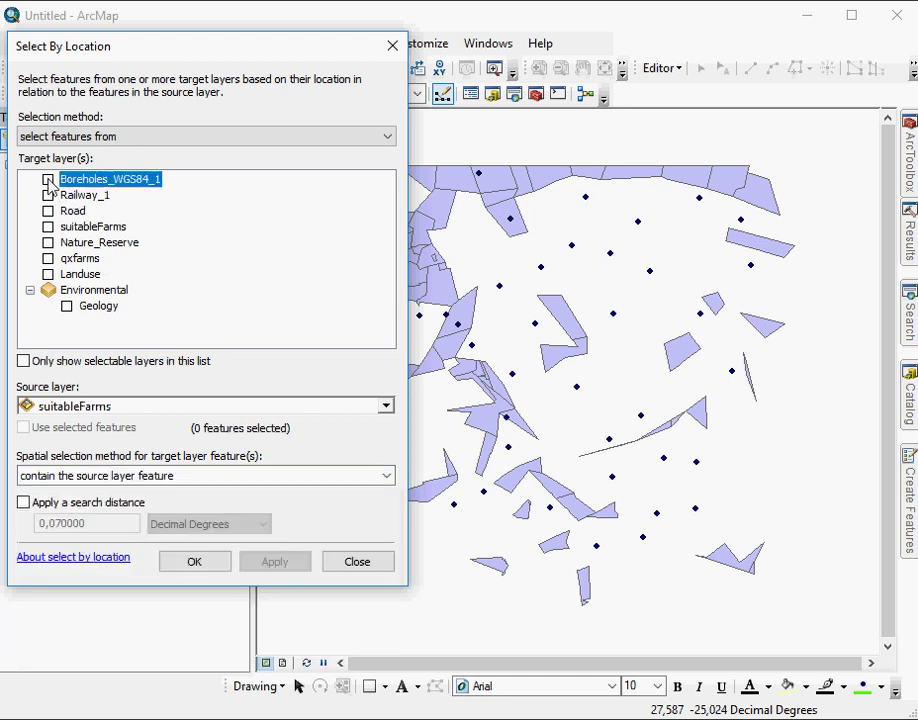
left_click(49, 230)
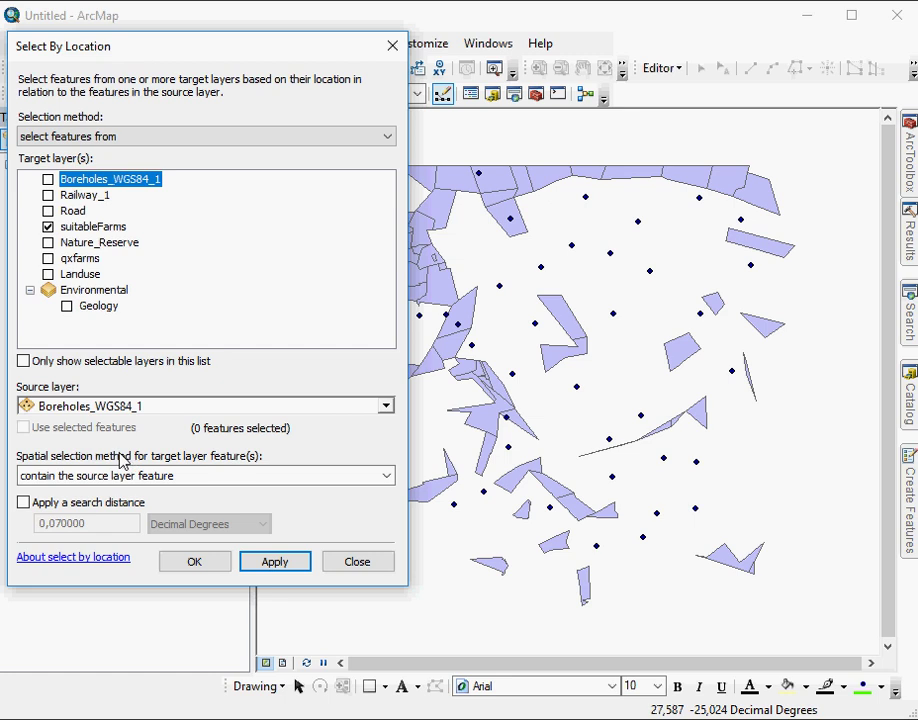
left_click(103, 480)
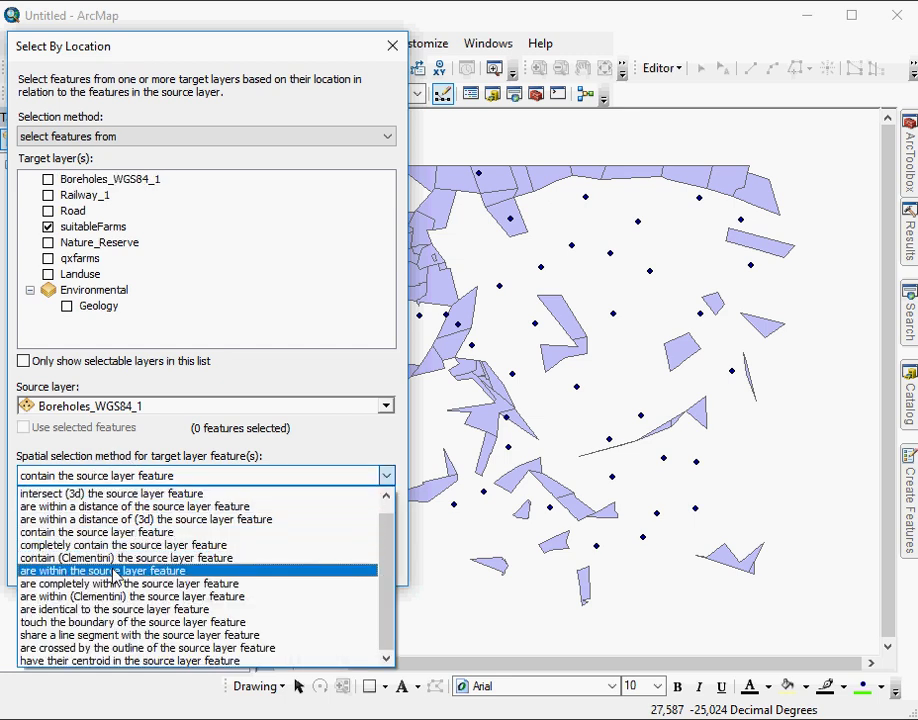
left_click(96, 533)
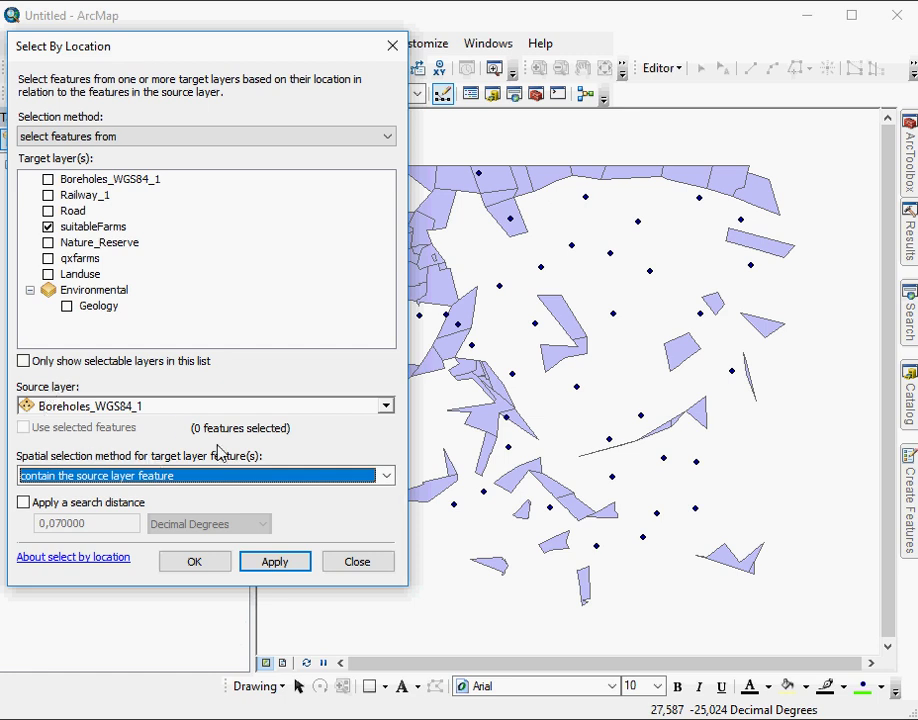
Step: Apply the location query to select farms containing boreholes, then close the dialog
left_click(266, 561)
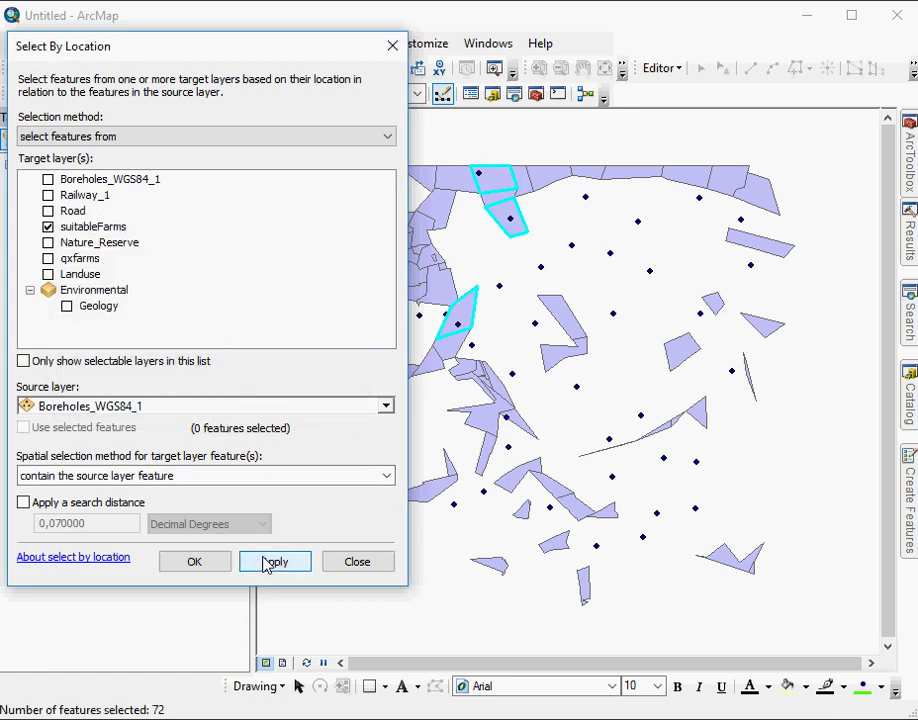
left_click(214, 561)
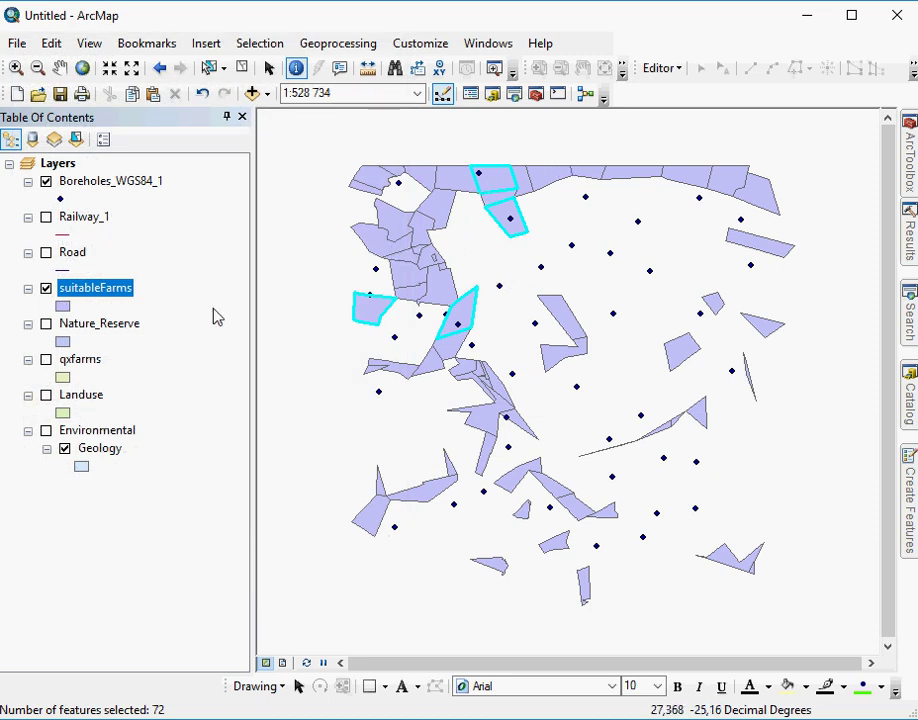
Step: Export the selected suitableFarms features to a shapefile named famrs_with_borehole
right_click(114, 297)
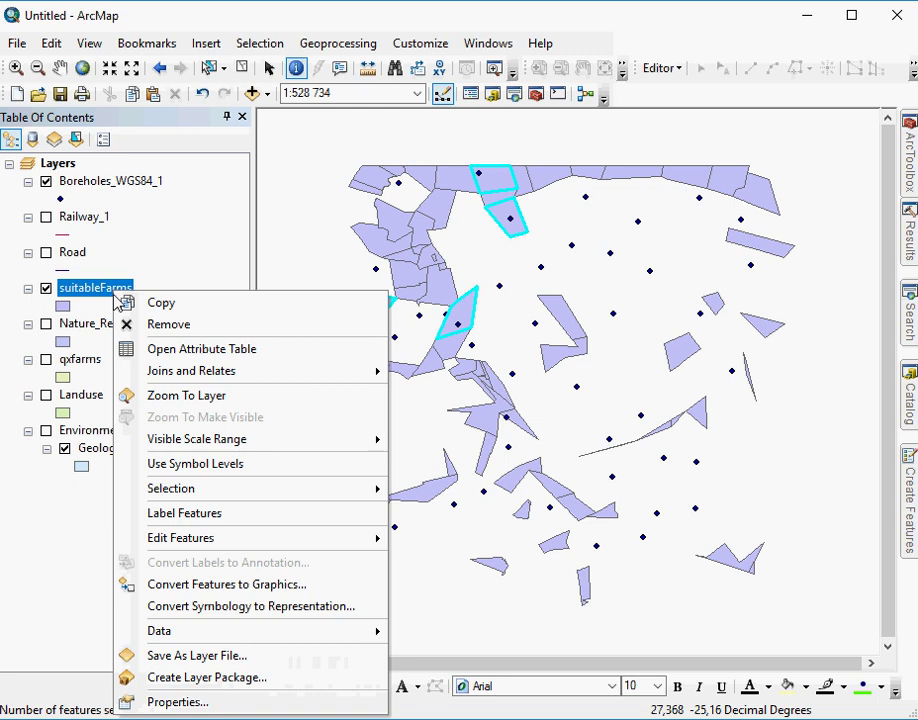
mouse_move(297, 641)
left_click(428, 612)
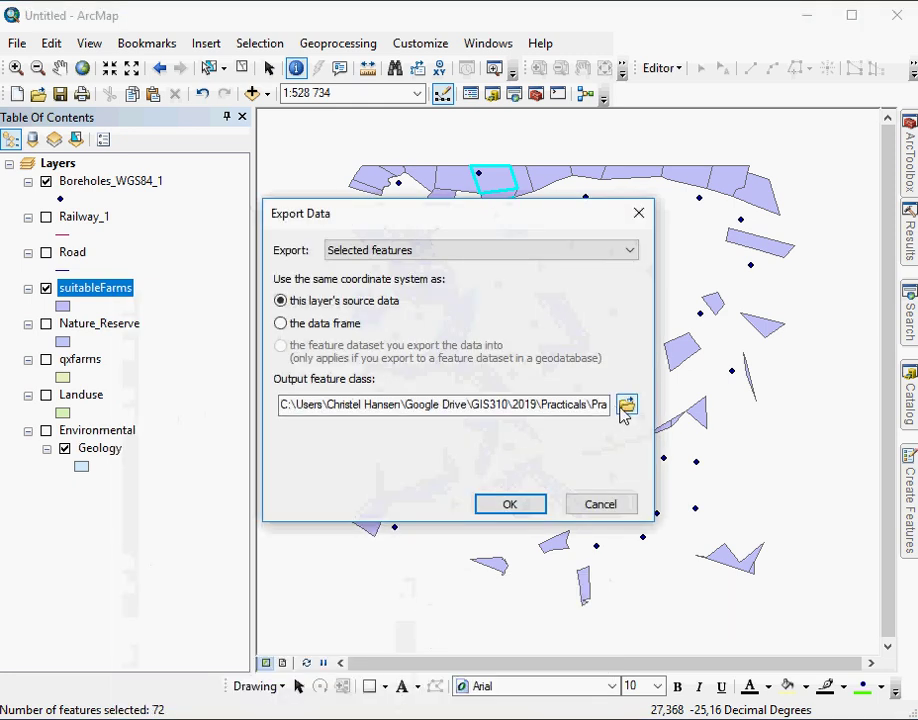
left_click(626, 406)
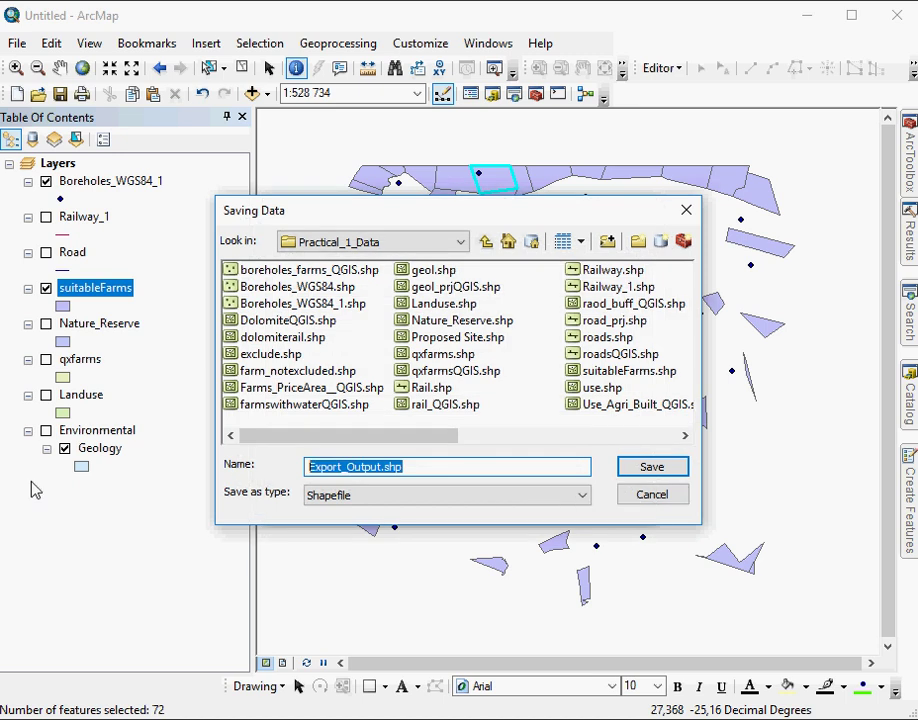
type("famrs_with_borehole")
key("Return")
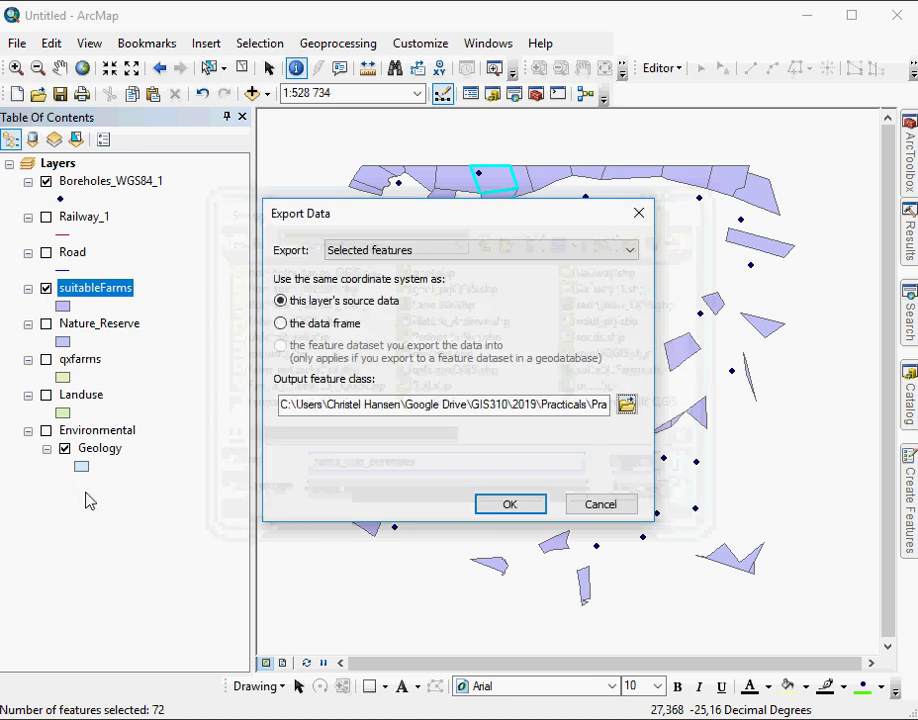
left_click(522, 500)
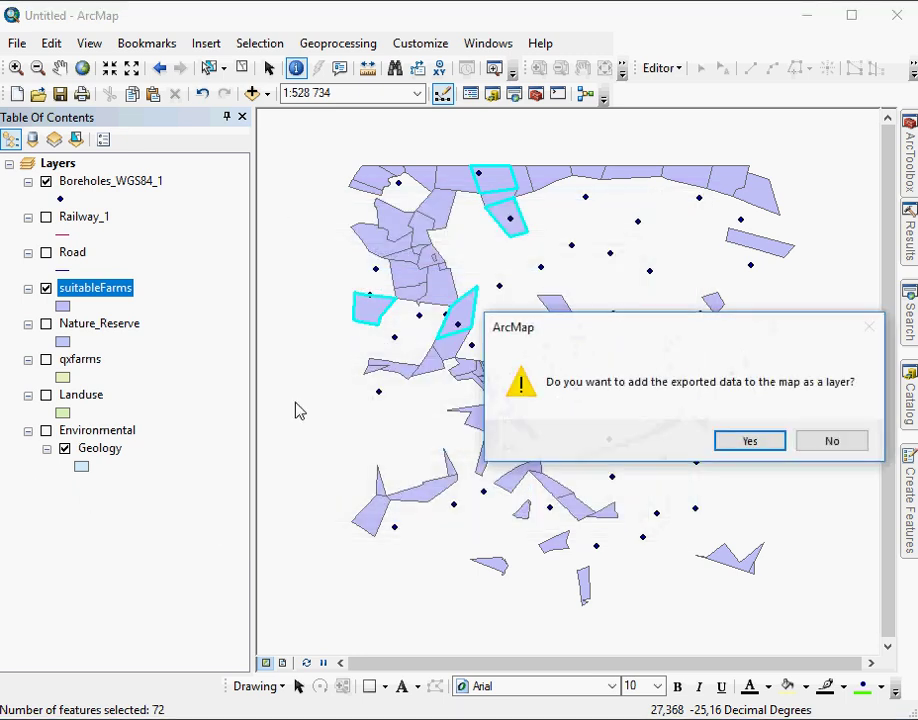
Step: Add the exported famrs_with_boreholes layer to the map and switch off suitableFarms
left_click(766, 437)
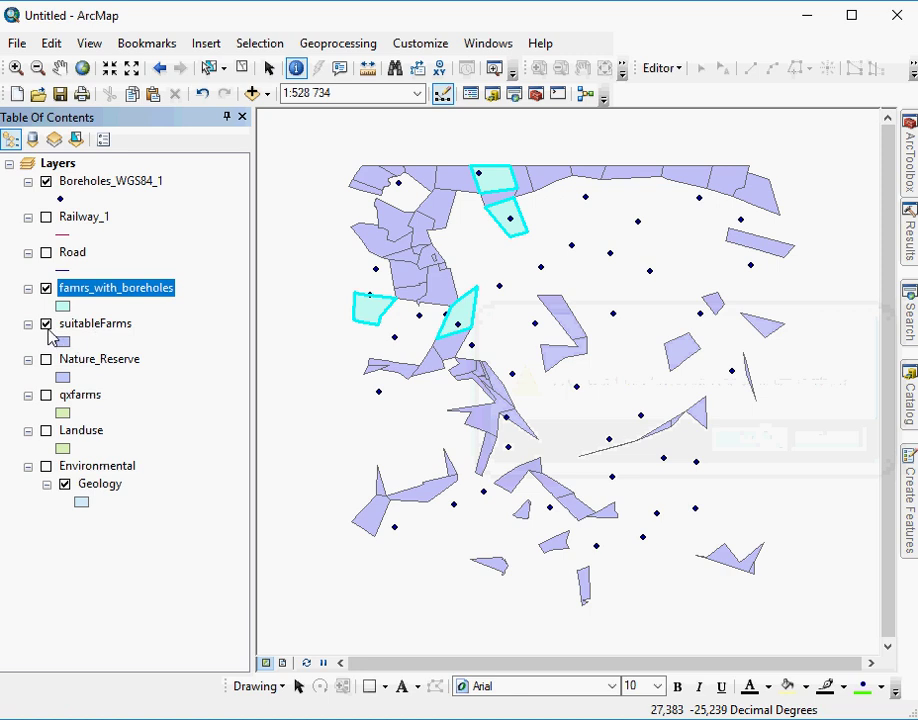
left_click(46, 324)
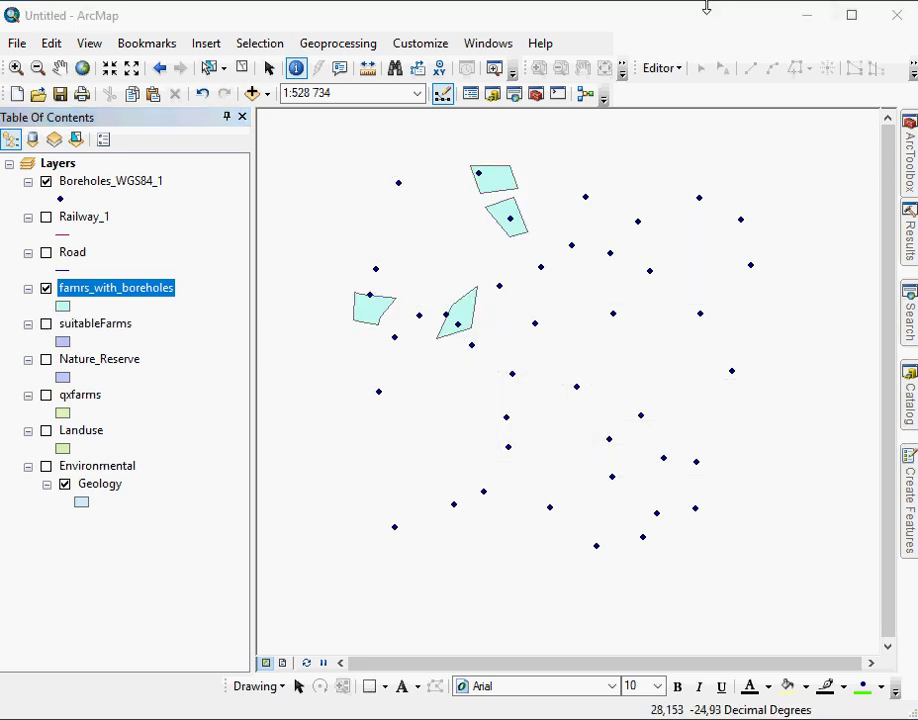